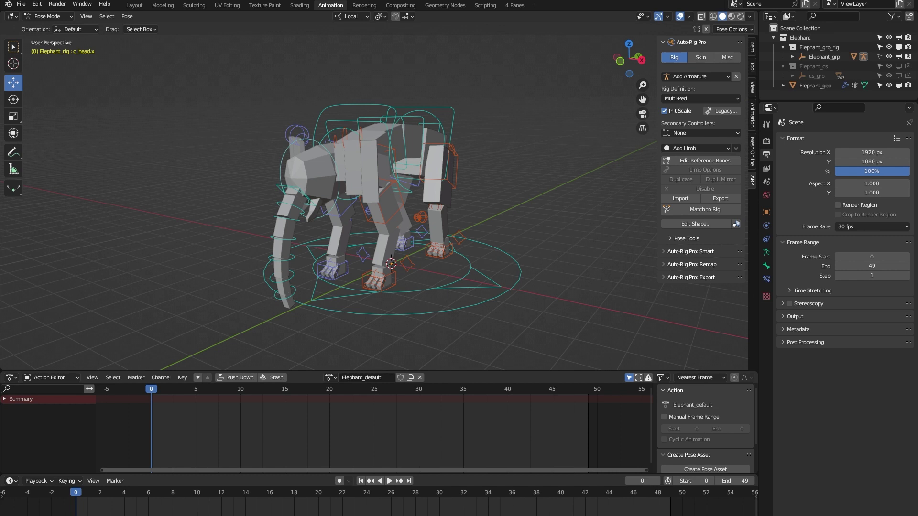
Step: Load the Elephant_walk action, play it and watch the walk in the 4 Panes workspace
click(330, 378)
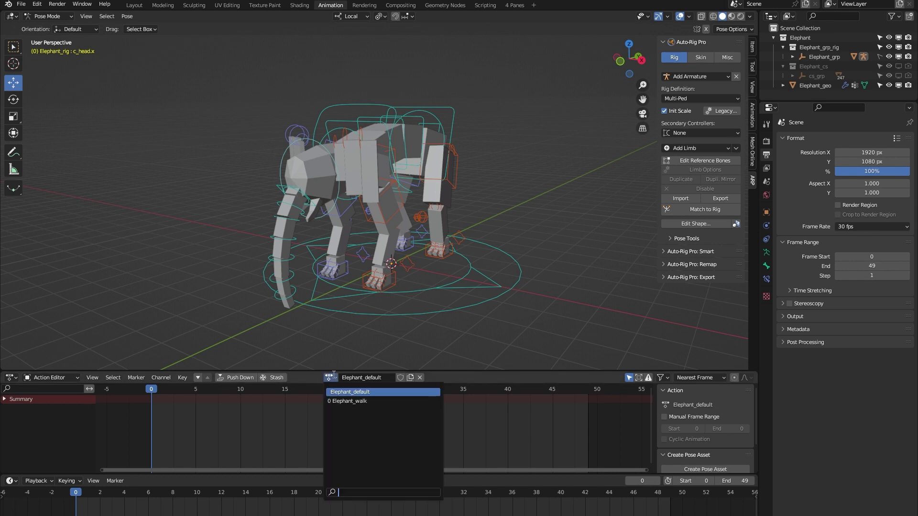
click(343, 400)
key(space)
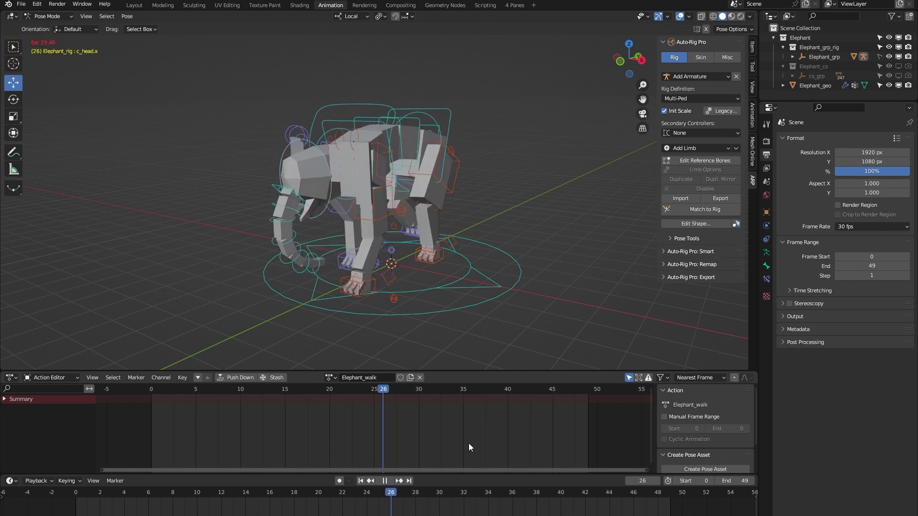
click(514, 5)
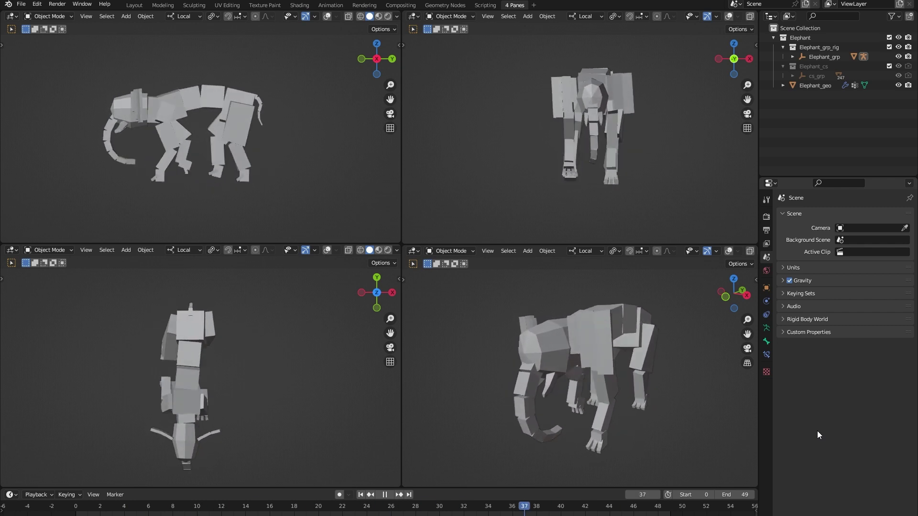
Step: Return to the Animation workspace, stop playback at frame 0 and load the Elephant_default action on the rig
click(330, 5)
key(space)
click(150, 390)
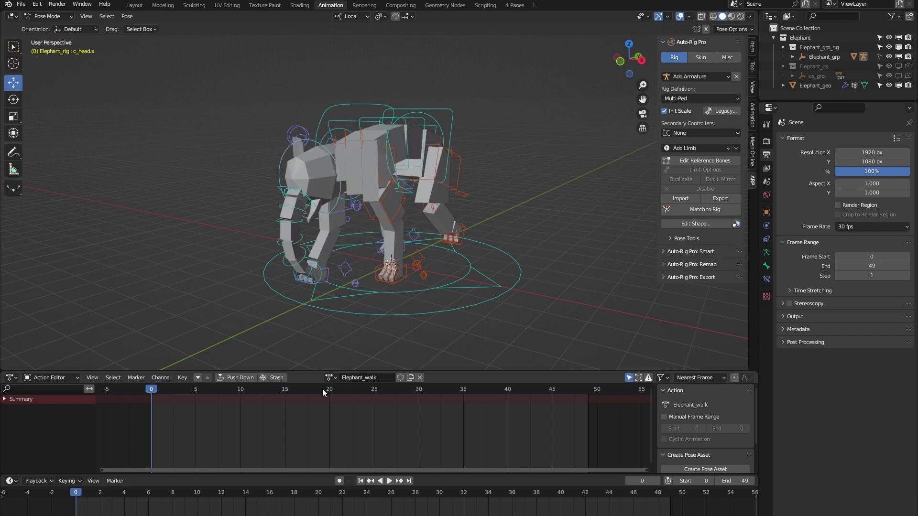
click(331, 378)
click(346, 392)
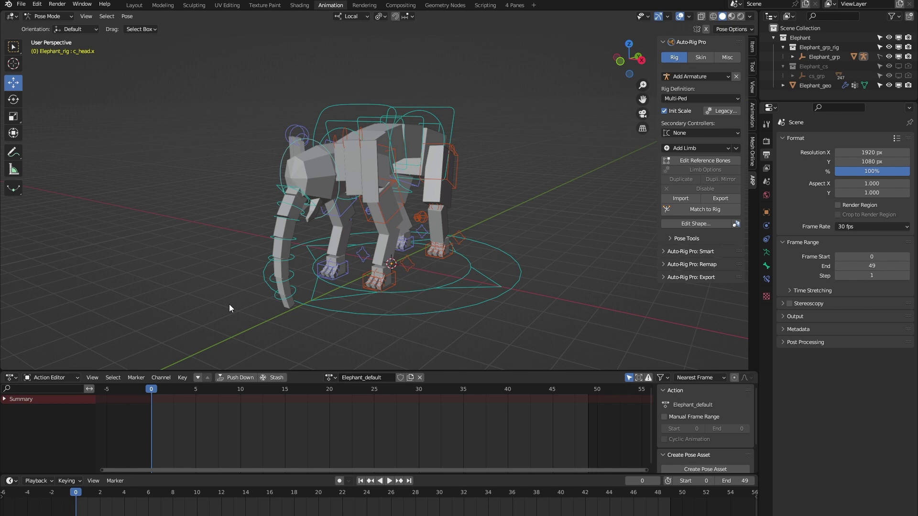
Step: Inspect the rig's reference bones alone by deleting the Elephant_geo mesh, restore the mesh and return to Pose Mode
click(688, 161)
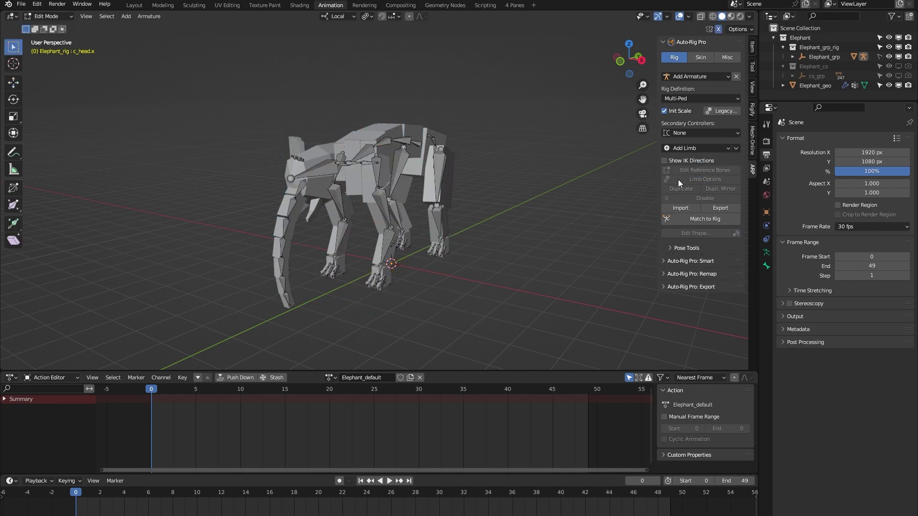
key(Tab)
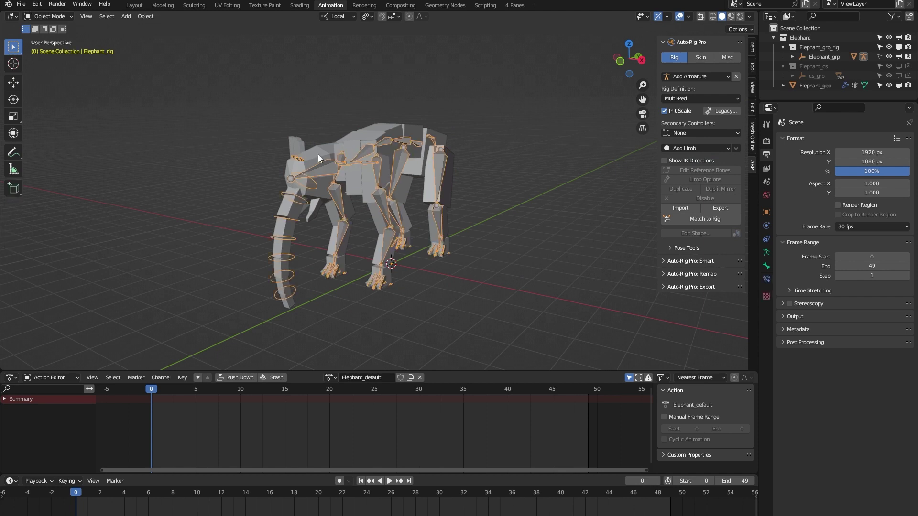
click(319, 155)
middle_drag(368, 224, 346, 262)
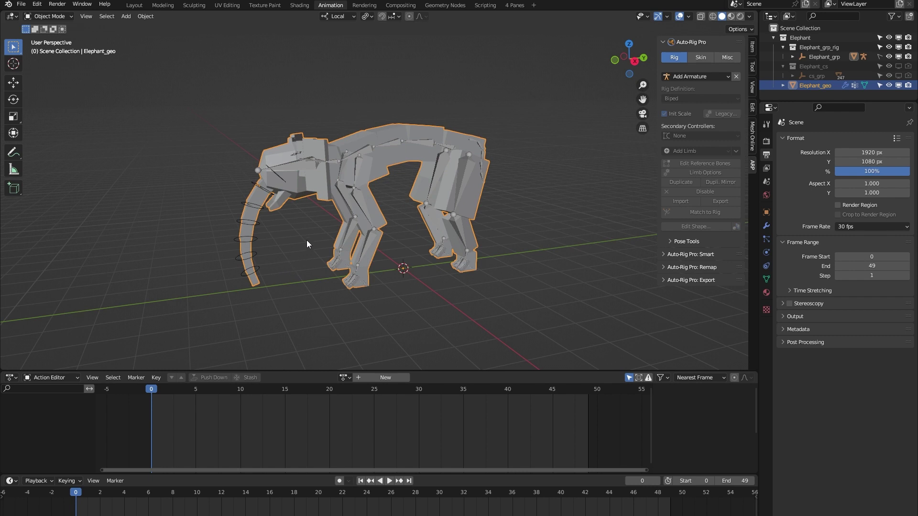
key(Delete)
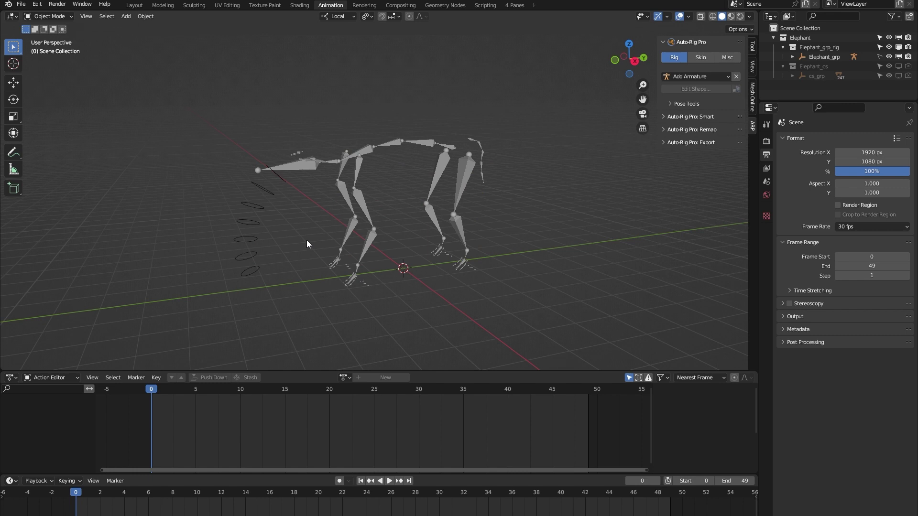
key(ctrl+z)
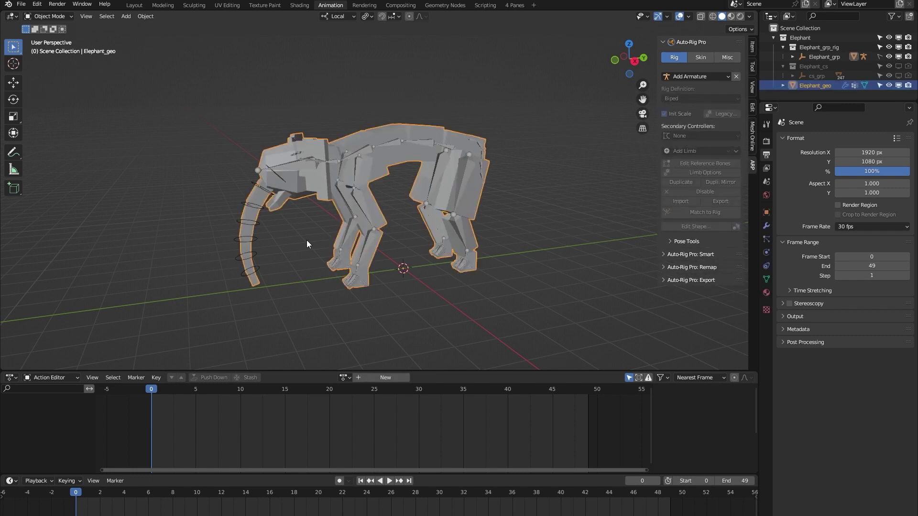
click(358, 154)
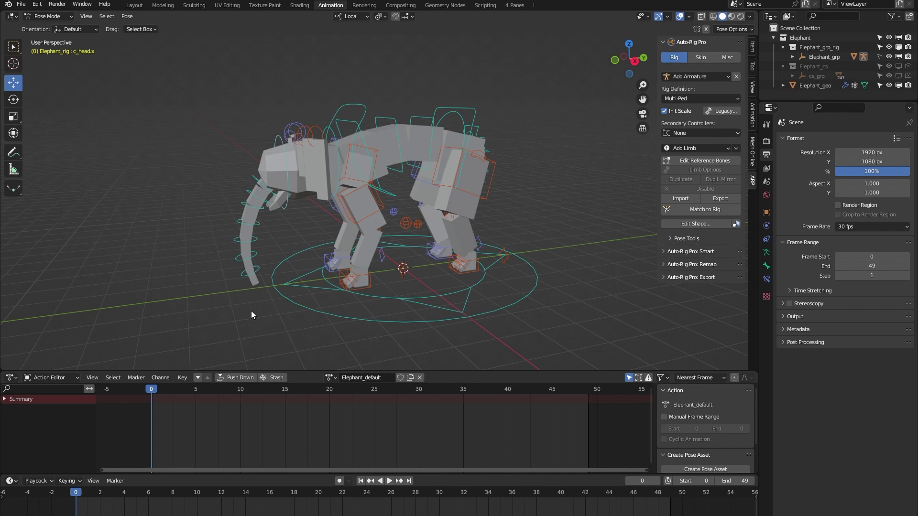
Step: Try moving the whole elephant along the Y axis with the outer ground controller c_pos, and undo the move
middle_drag(251, 313, 280, 314)
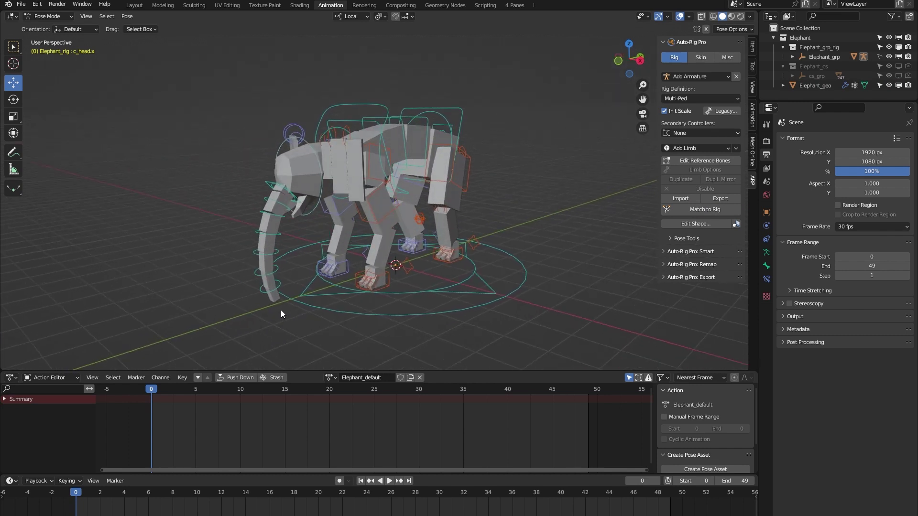
click(348, 315)
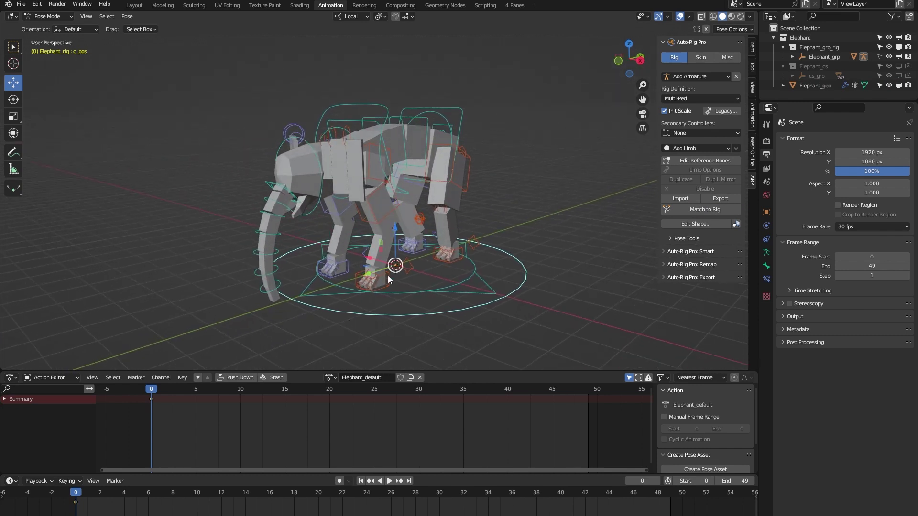
drag(369, 274, 497, 270)
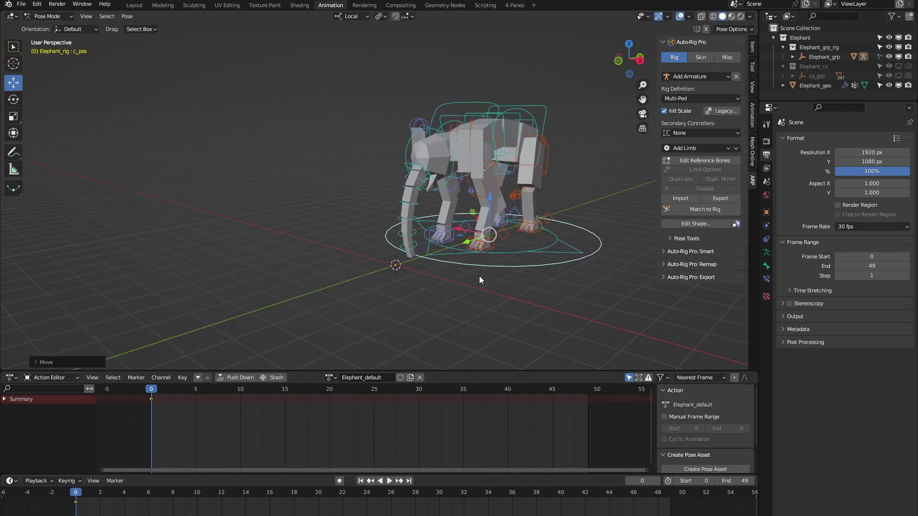
key(ctrl+z)
Step: Try moving the elephant along the Y axis with the inner ground controller c_traj, and undo the move
click(487, 286)
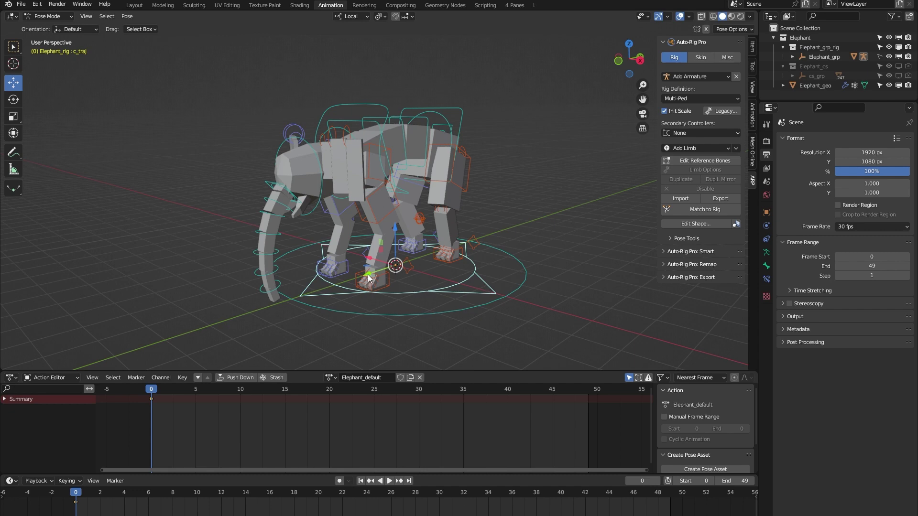
drag(369, 277, 508, 286)
key(ctrl+z)
Step: Try lowering the body with the c_root_master.x controller above the hips, and cancel the move
middle_drag(529, 261, 461, 128)
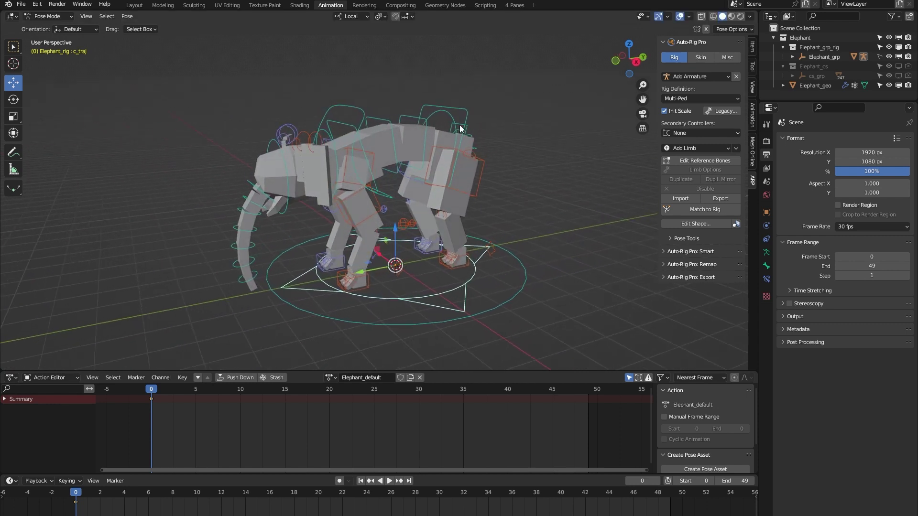
click(453, 110)
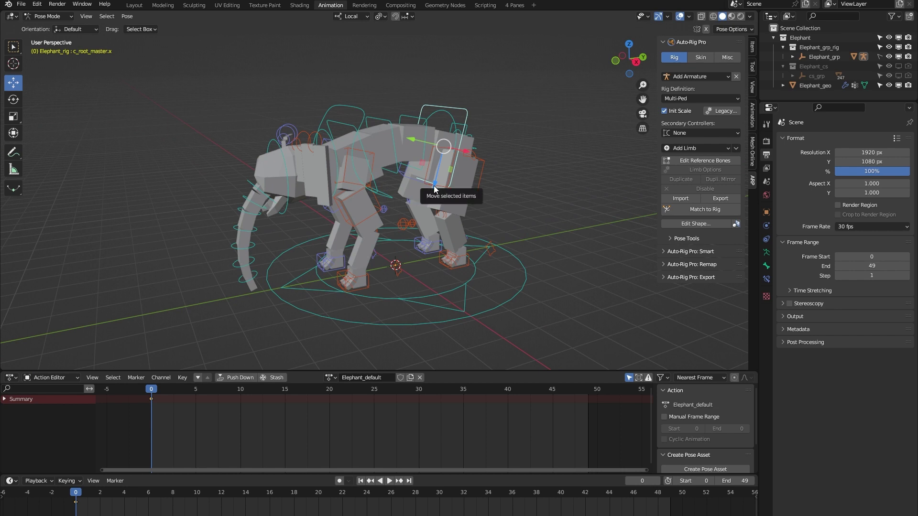
drag(434, 189, 414, 229)
right_click(414, 228)
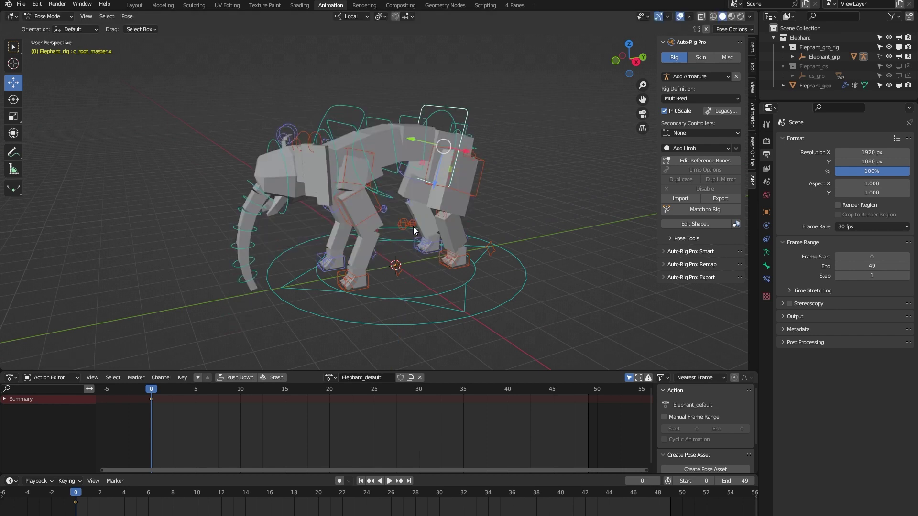
Step: Try rotating the pelvis with the c_root.x controller, viewing the elephant from behind
click(450, 118)
middle_drag(480, 165, 370, 168)
key(r)
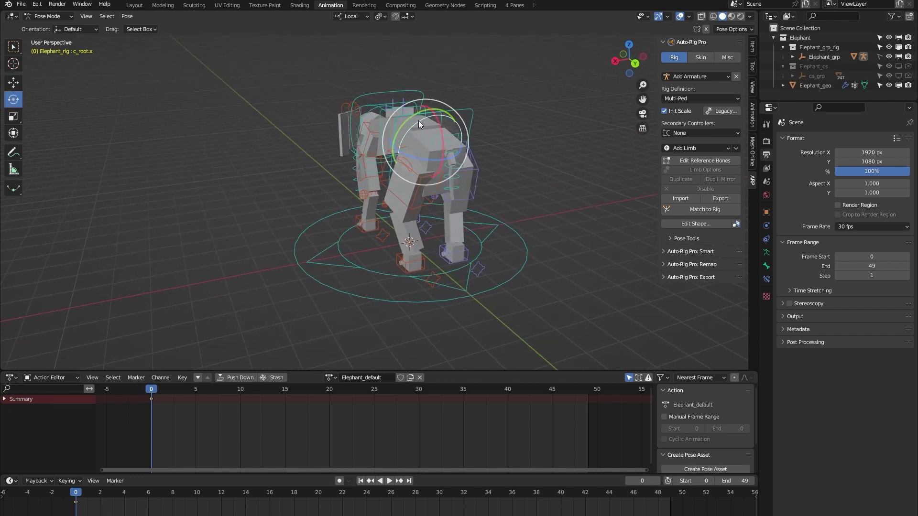
drag(415, 117, 428, 126)
middle_drag(302, 272, 511, 179)
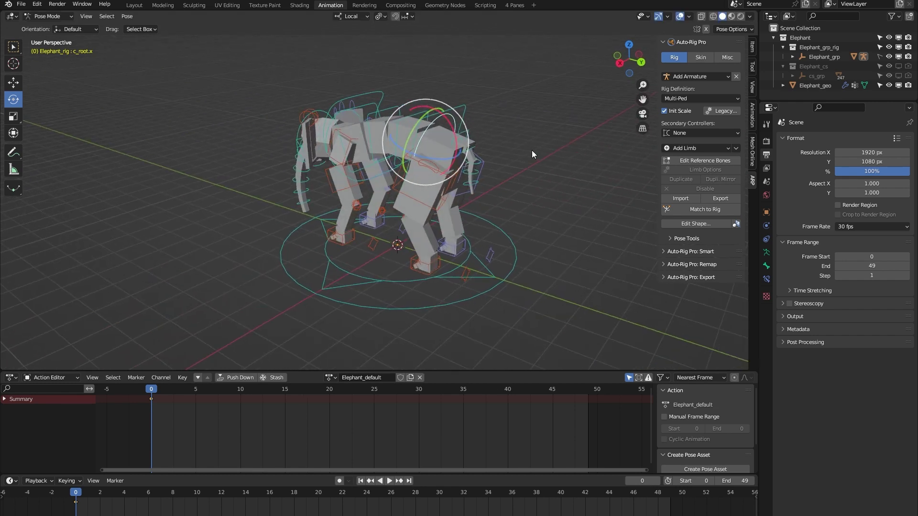
Step: Try rotating the tail with the c_tail_master.x controller
click(467, 130)
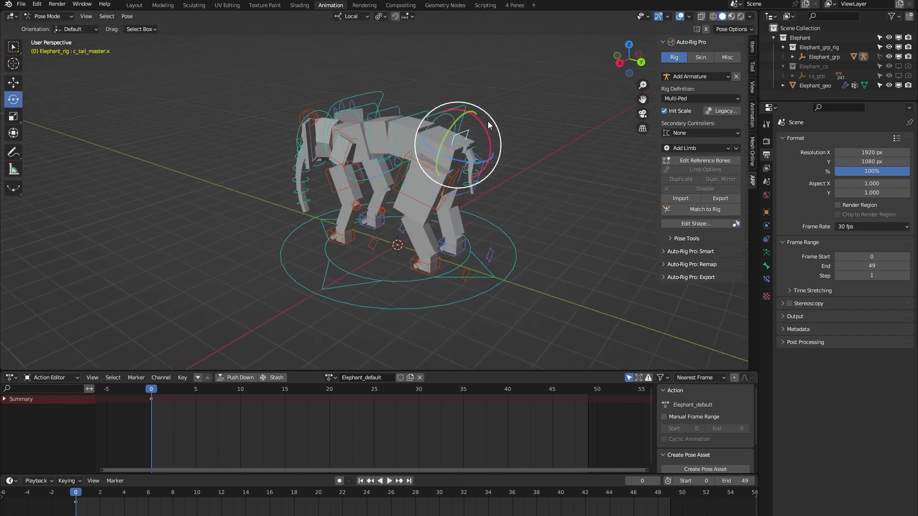
drag(487, 126, 453, 125)
middle_drag(268, 228, 339, 216)
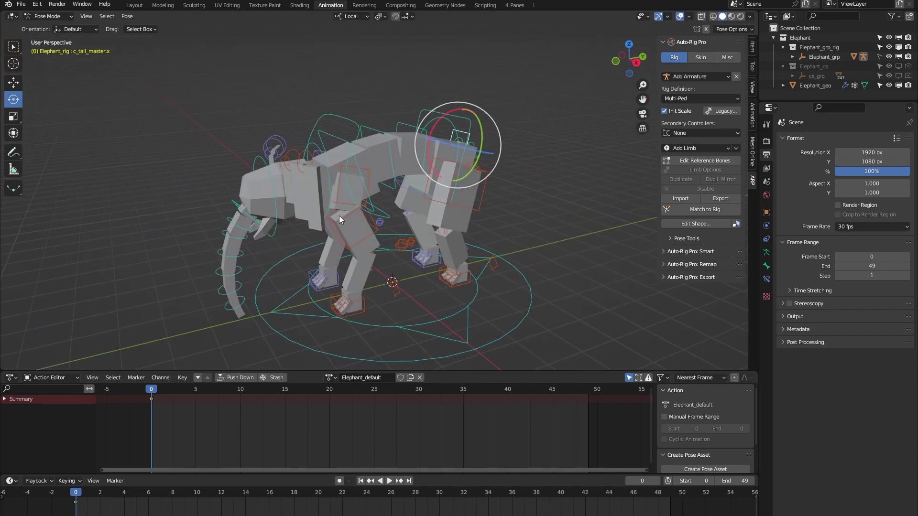
Step: Try rotating the spine with the c_spine_master.x controller above the shoulders, and undo the rotation
click(324, 113)
middle_drag(324, 115, 285, 162)
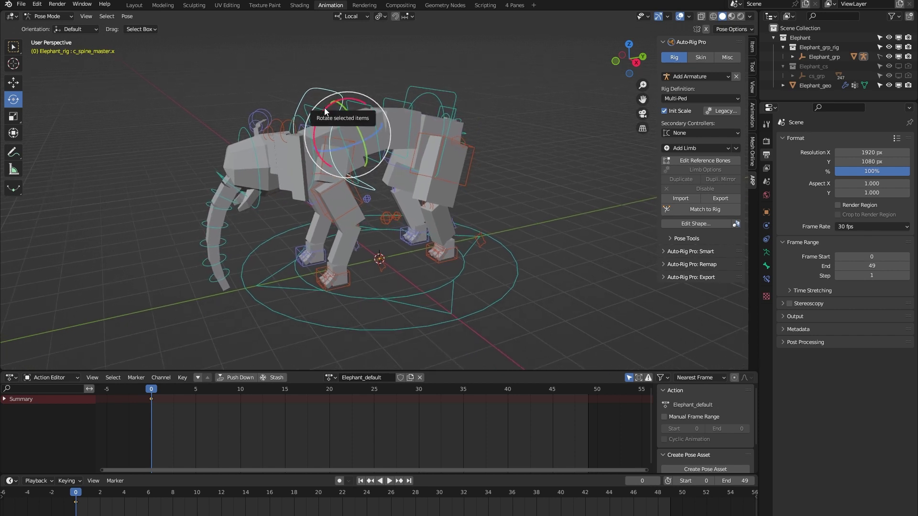
drag(325, 107, 316, 127)
key(ctrl+z)
Step: Try curling the trunk by rotating the c_tail_master_dupli_001.x controller at its base
mouse_move(254, 248)
middle_down()
mouse_move(245, 245)
mouse_move(257, 233)
middle_up()
click(225, 168)
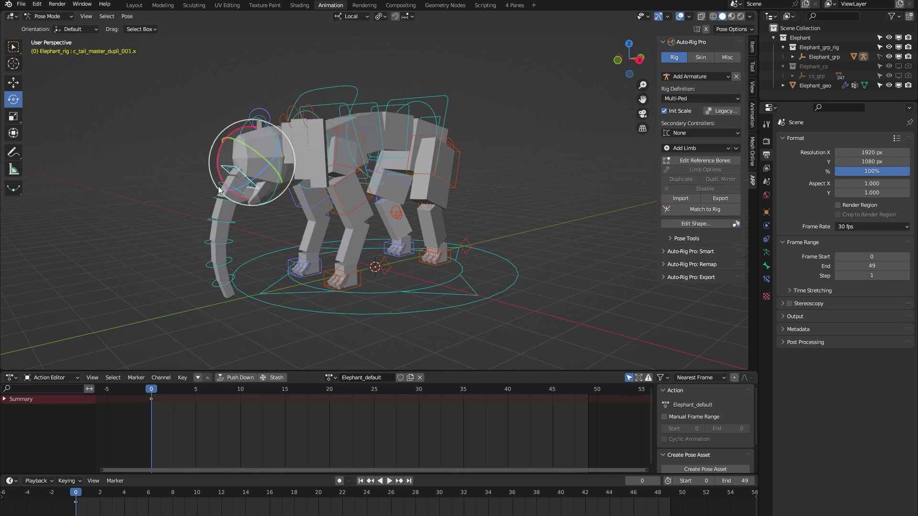
shift+middle_drag(209, 287, 251, 263)
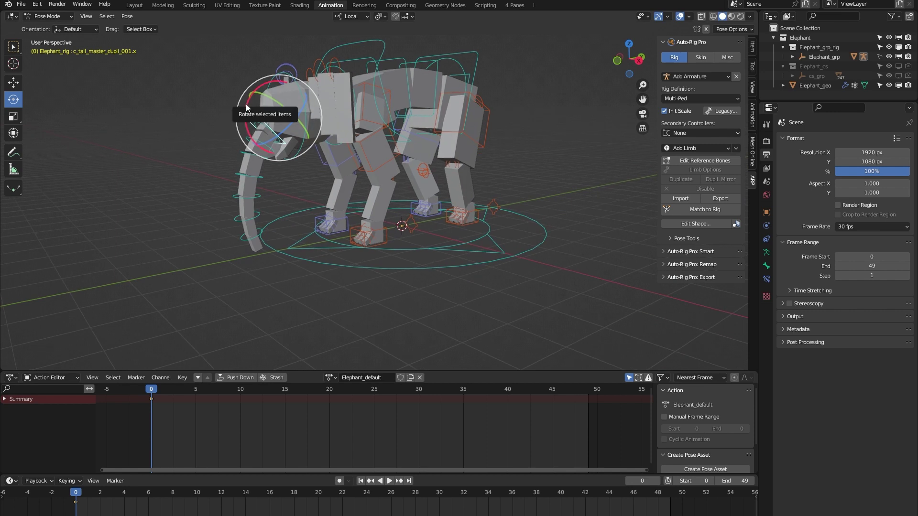
drag(245, 106, 233, 148)
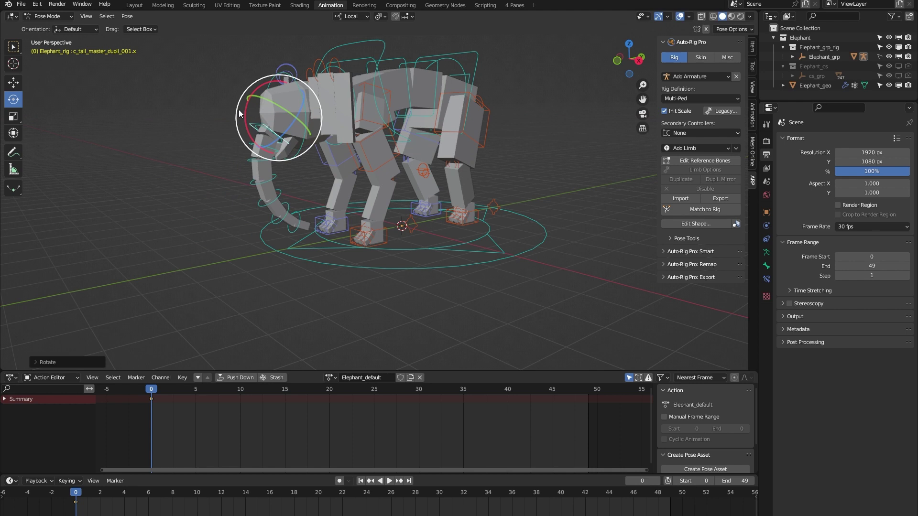
click(205, 204)
shift+middle_drag(209, 156, 264, 188)
Step: Select the c_head.x controller and show its Head Lock setting in the rig's main properties
click(269, 120)
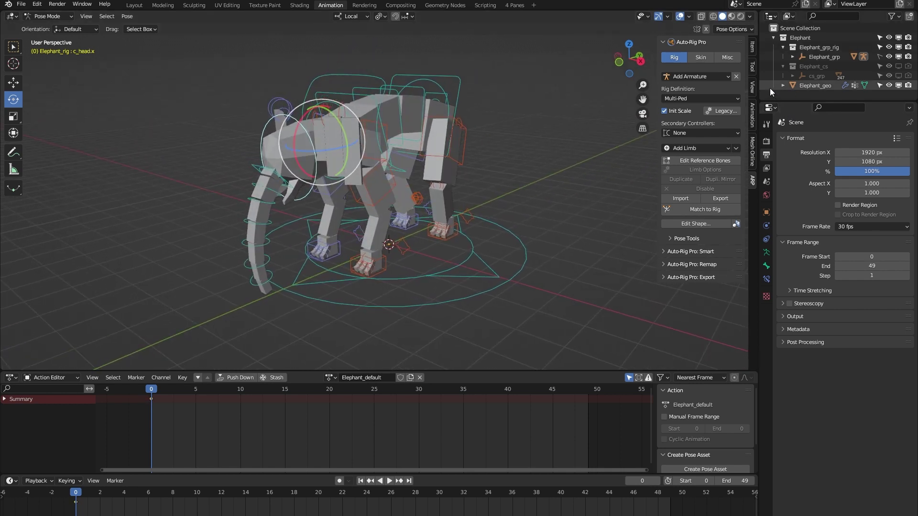
click(752, 67)
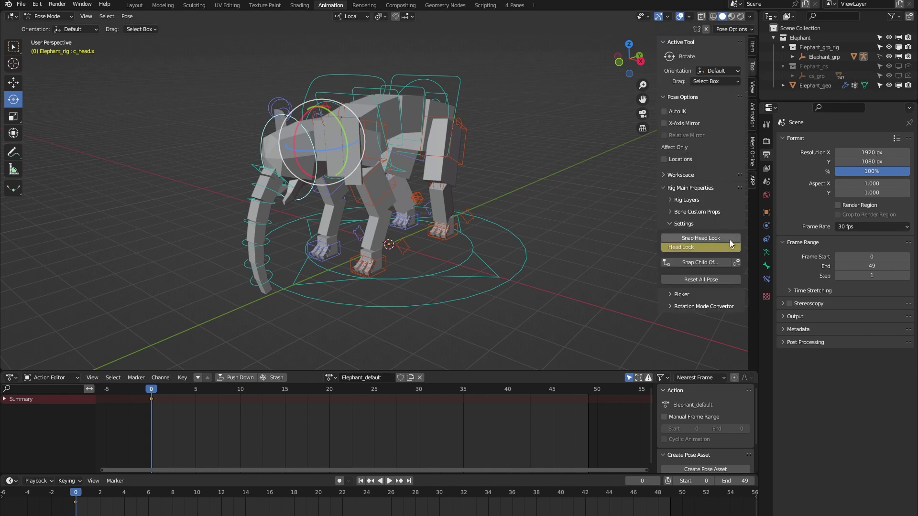
click(730, 239)
Step: Try rotating the c_neck.x controller with Head Lock active to check how the head follows, and undo the rotation
middle_drag(443, 226, 391, 239)
click(318, 132)
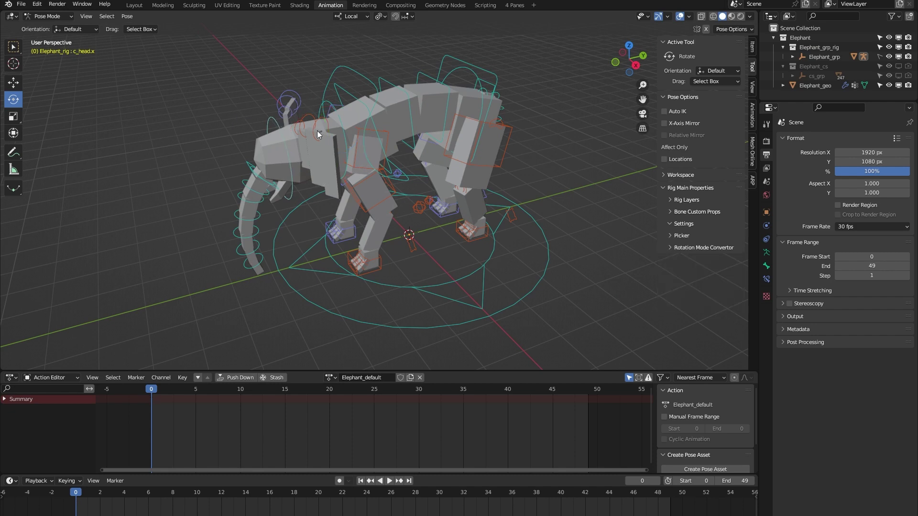
scroll(316, 124, up, 2)
click(317, 108)
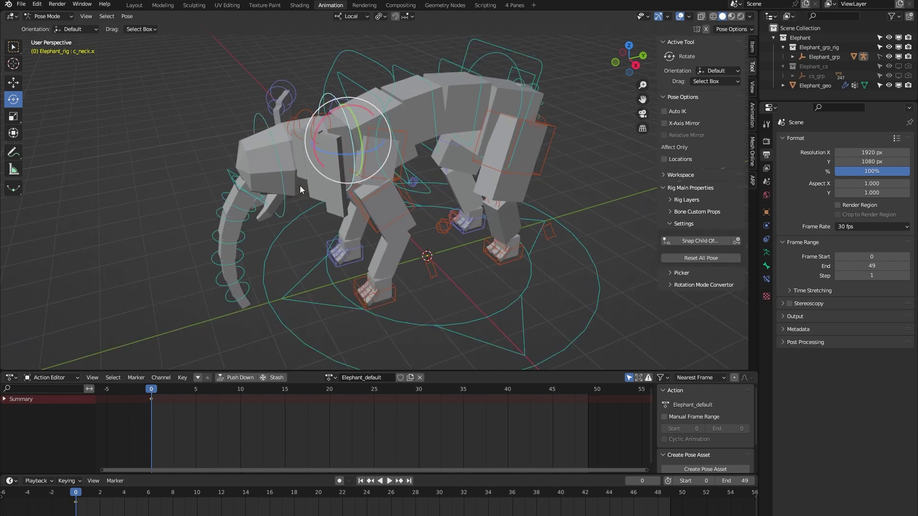
middle_drag(299, 185, 346, 130)
drag(329, 139, 351, 164)
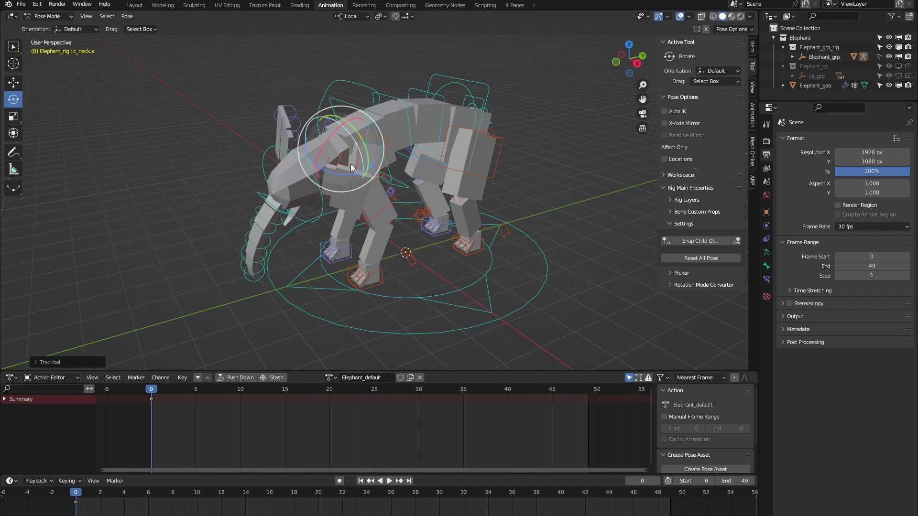
key(ctrl+z)
Step: Set the Head Lock value of the c_head.x controller to 0
click(263, 132)
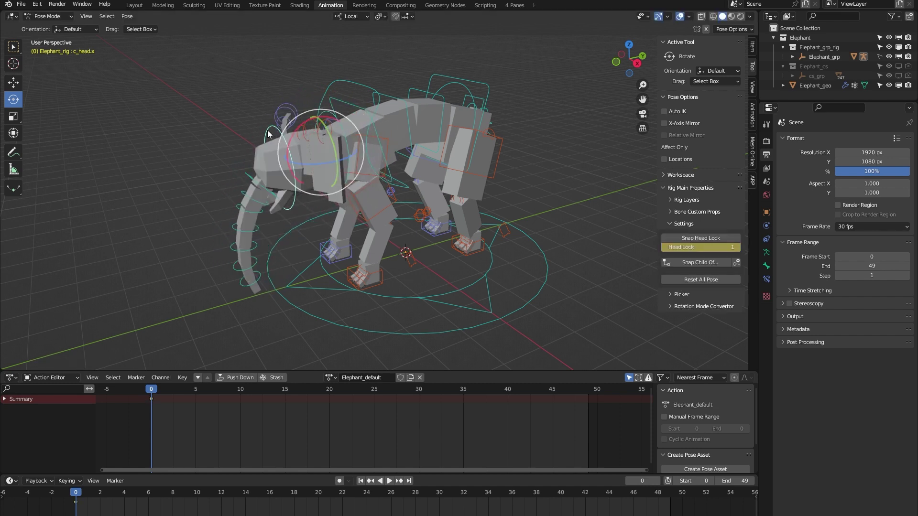
click(713, 249)
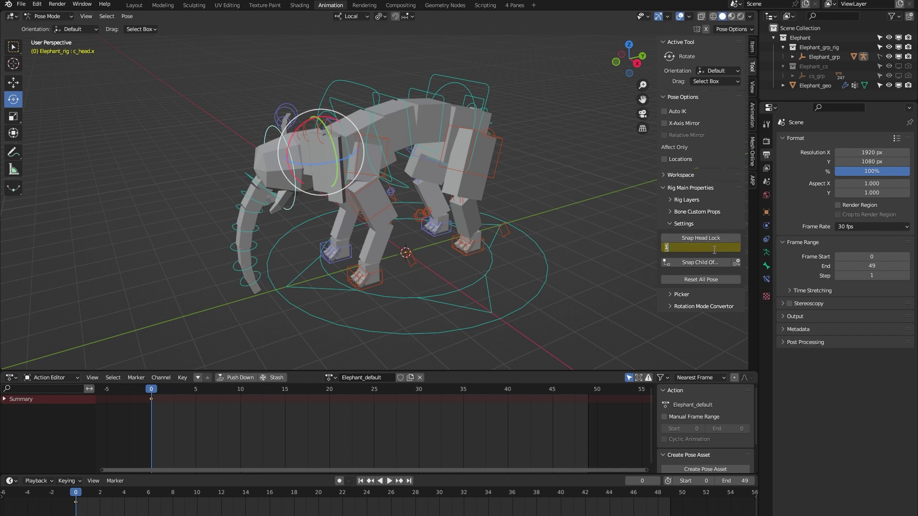
click(330, 141)
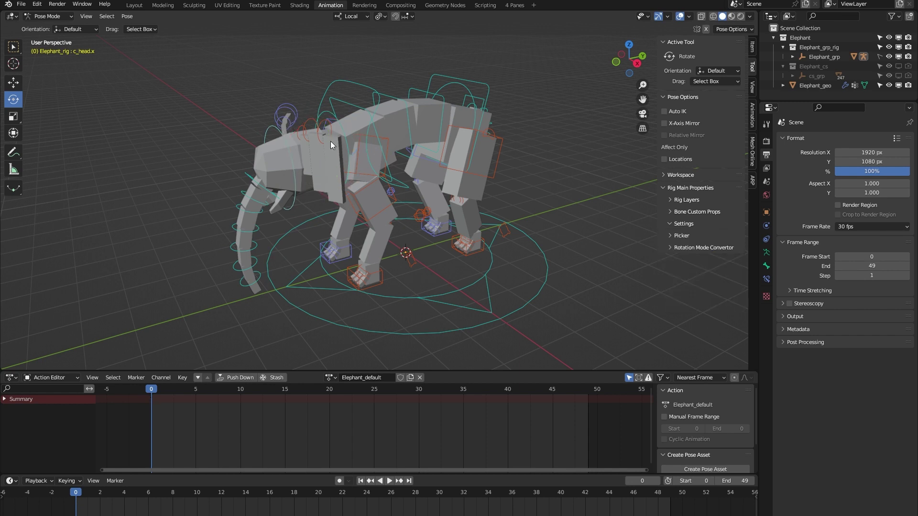
Step: Try rotating the neck controller with Head Lock off, and reselect the c_head.x controller
click(331, 112)
drag(337, 144, 329, 110)
click(269, 128)
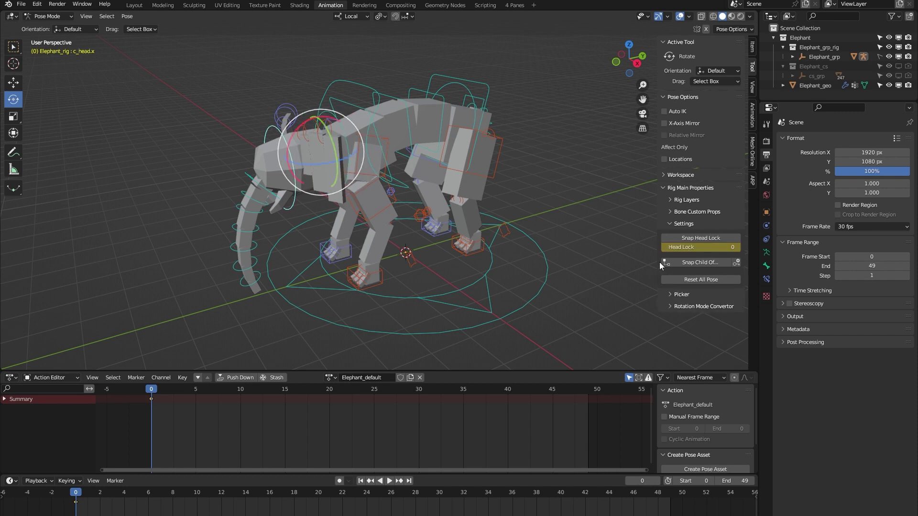
Step: Set the Head Lock value of the c_head.x controller to 1 and deselect the controller
click(730, 249)
text(1)
key(Return)
click(167, 261)
Step: Select the c_foot_ik.l controller on the hind foot and try moving it to show how the IK leg follows
shift+middle_drag(435, 283, 385, 286)
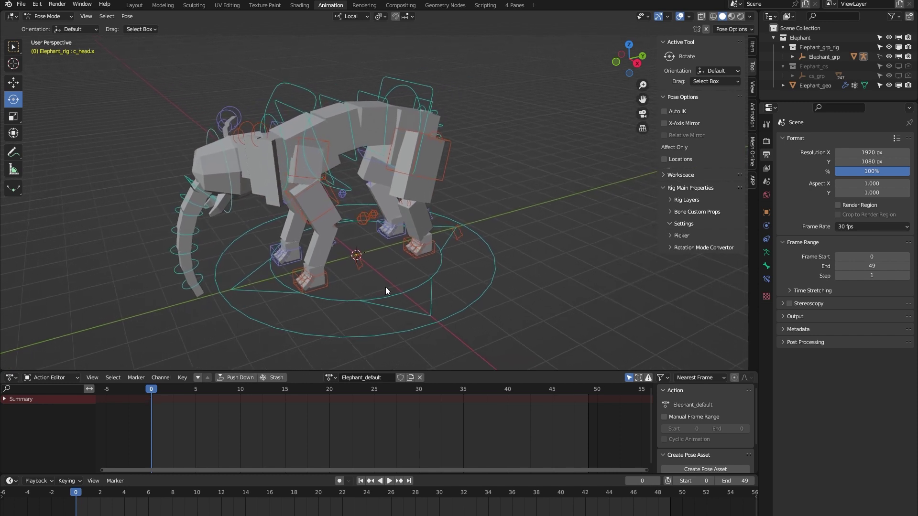
scroll(441, 280, up, 3)
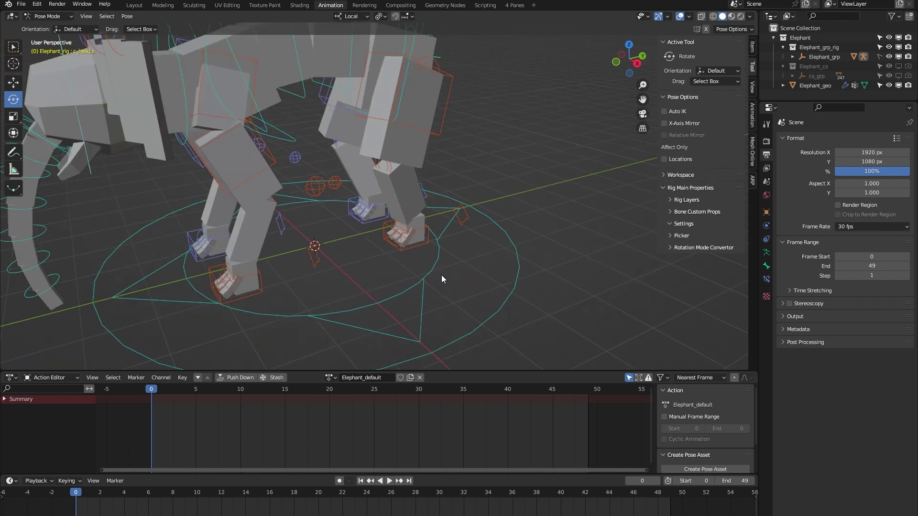
click(410, 253)
scroll(355, 255, down, 2)
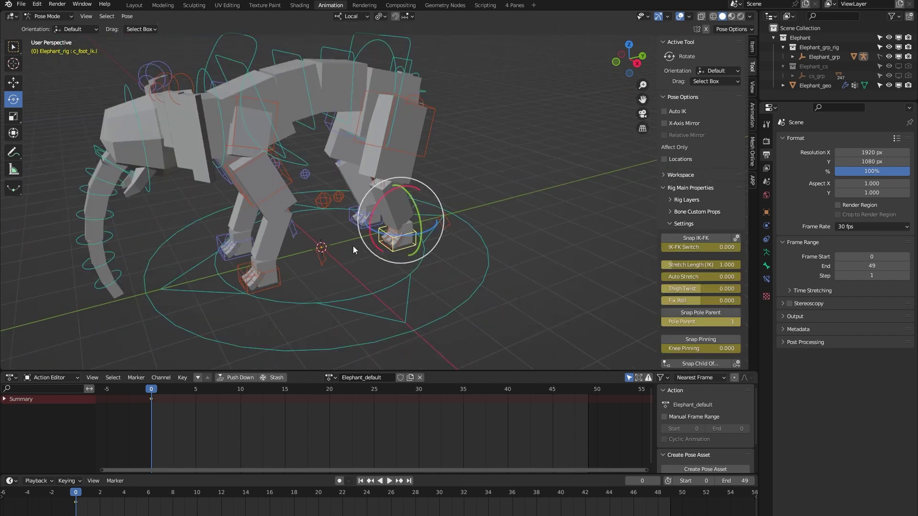
key(shift+space)
key(g)
mouse_move(382, 207)
mouse_down()
mouse_move(356, 164)
mouse_move(385, 211)
mouse_up()
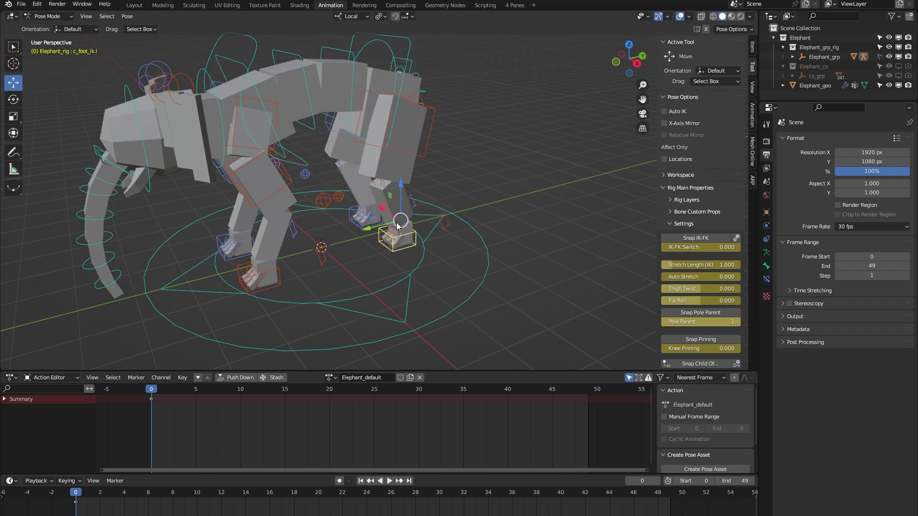
Step: Snap the left hind leg from IK to FK and try rotating its c_thigh_fk.l controller
click(699, 238)
click(405, 117)
key(shift+space)
key(r)
drag(409, 111, 473, 88)
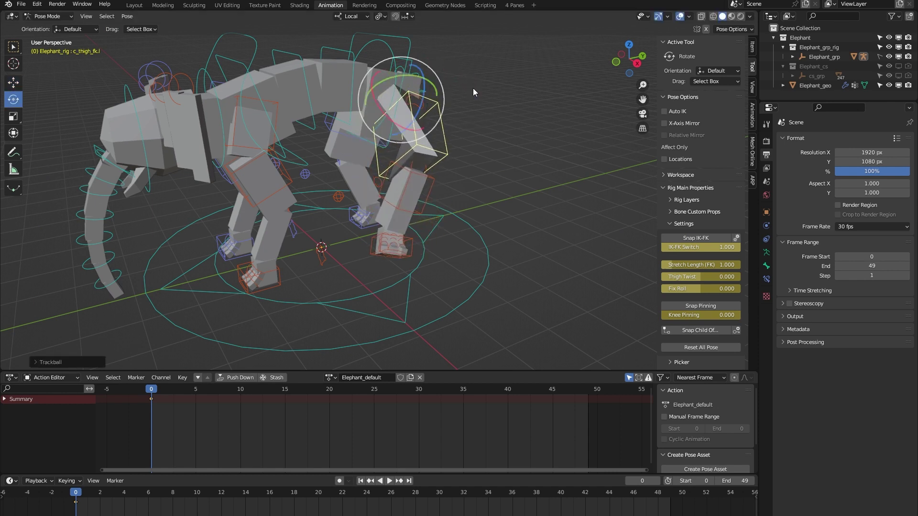
Step: Snap the left hind leg back to IK and reselect the c_foot_ik.l controller
click(687, 235)
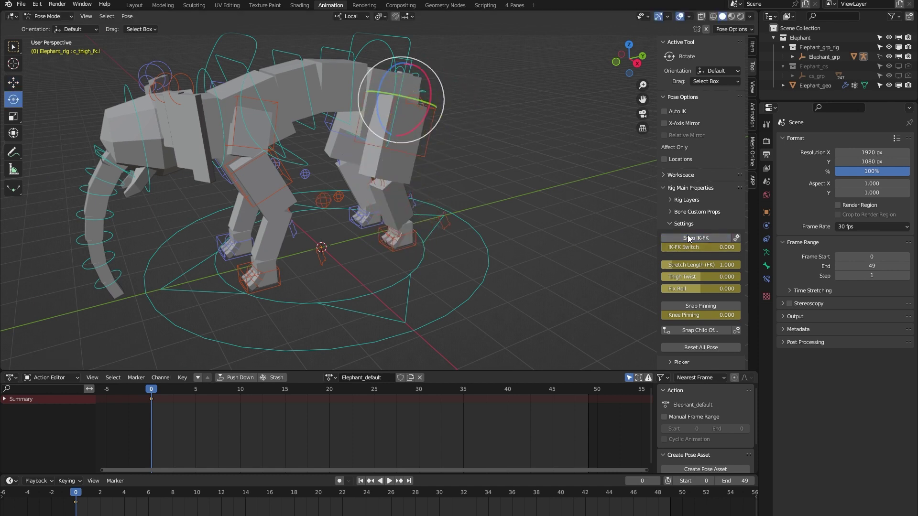
click(419, 235)
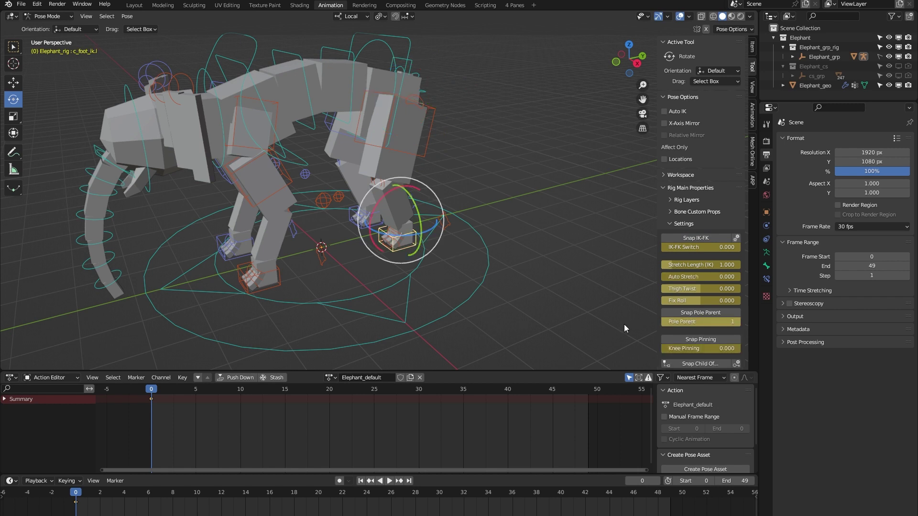
Step: Set Auto Stretch of c_foot_ik.l to 1, try moving the foot to test the leg stretching, and undo the move
click(689, 276)
text(1)
key(Return)
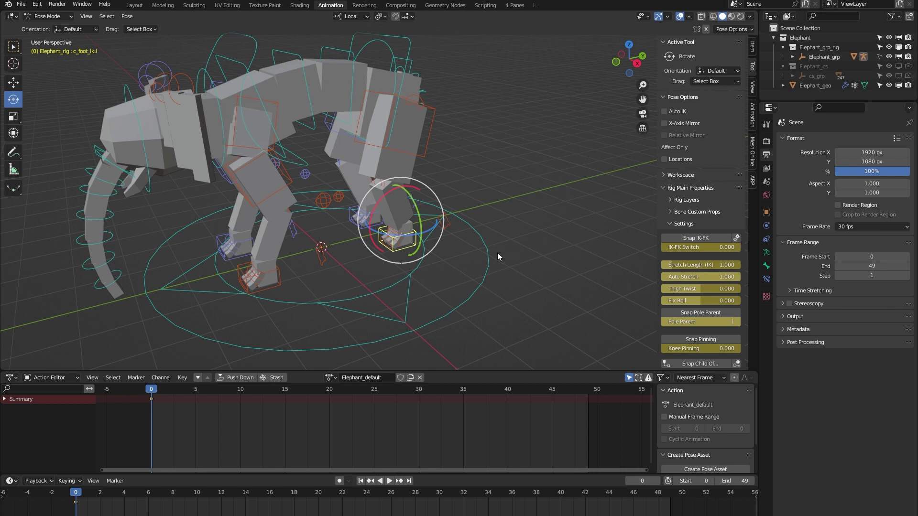
key(w)
drag(385, 208, 436, 246)
key(ctrl+z)
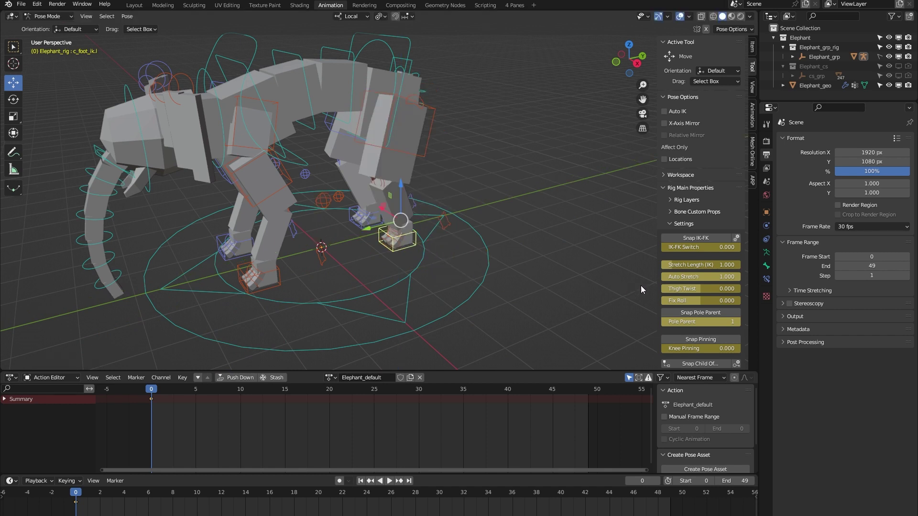
Step: Set Auto Stretch of the c_foot_ik.l controller to 0 and try out its Thigh Twist slider
click(696, 274)
text(0)
key(Return)
drag(674, 290, 694, 288)
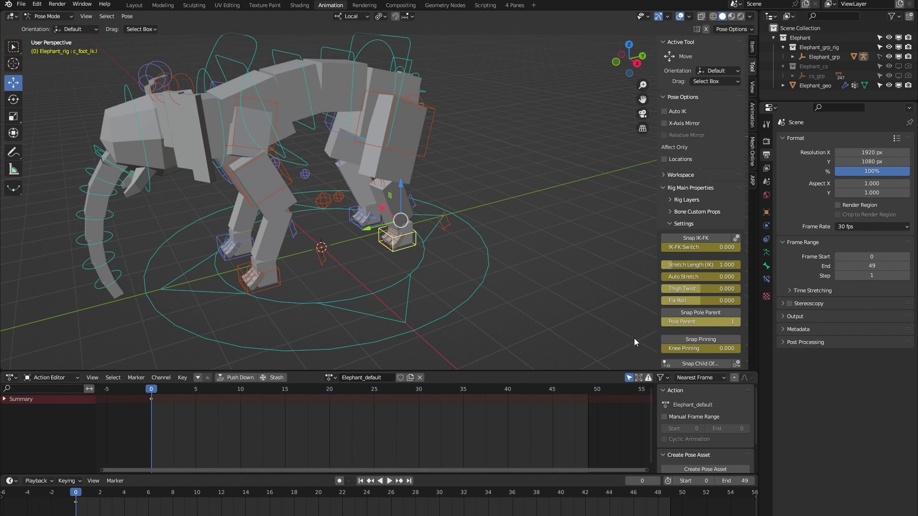
Step: Try moving the c_foot_ik.l controller in its local XZ plane with Knee Pinning at 0
scroll(659, 342, down, 1)
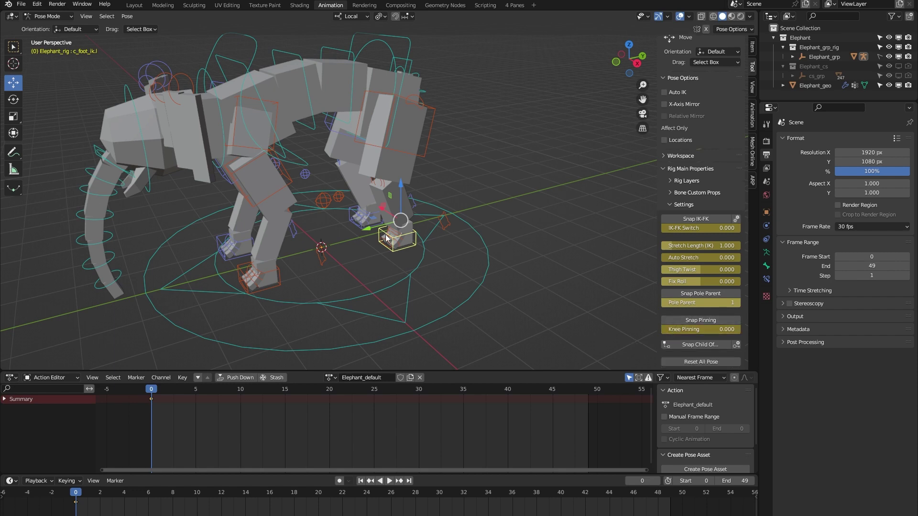
middle_drag(387, 238, 384, 180)
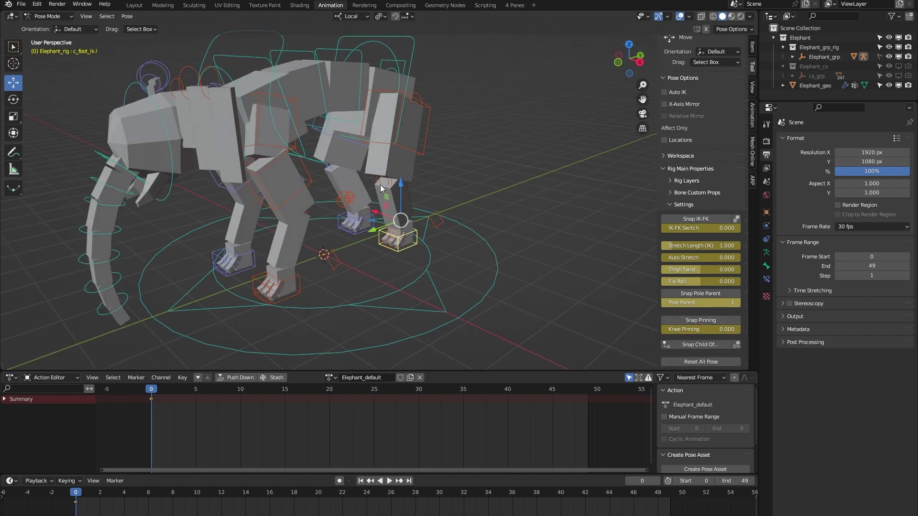
key(g)
key(shift+y)
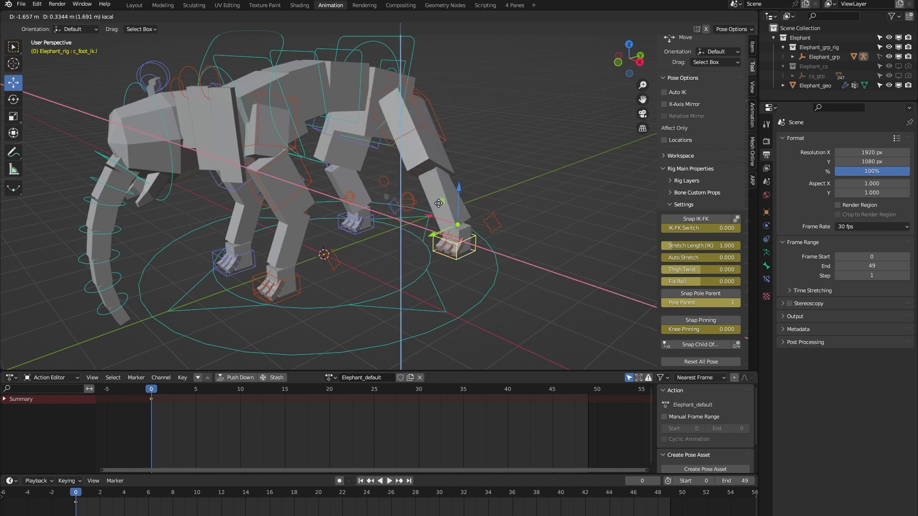
click(432, 160)
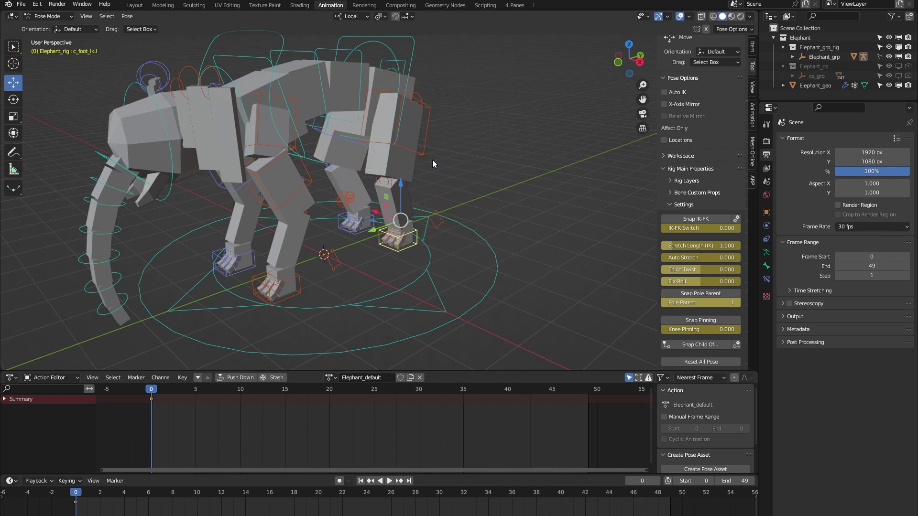
Step: Set Knee Pinning to 1, try moving c_foot_ik.l in its local XZ plane, and undo the move
click(712, 331)
text(1)
key(Return)
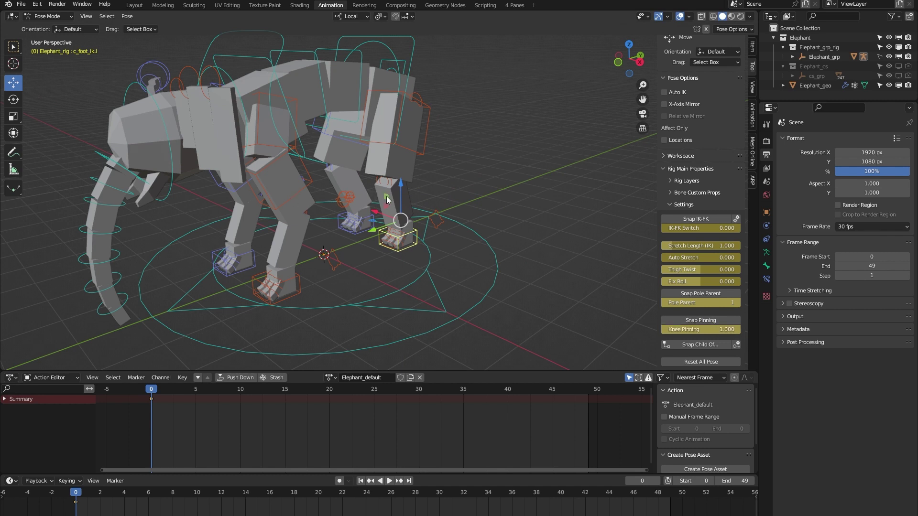
key(g)
key(shift+y)
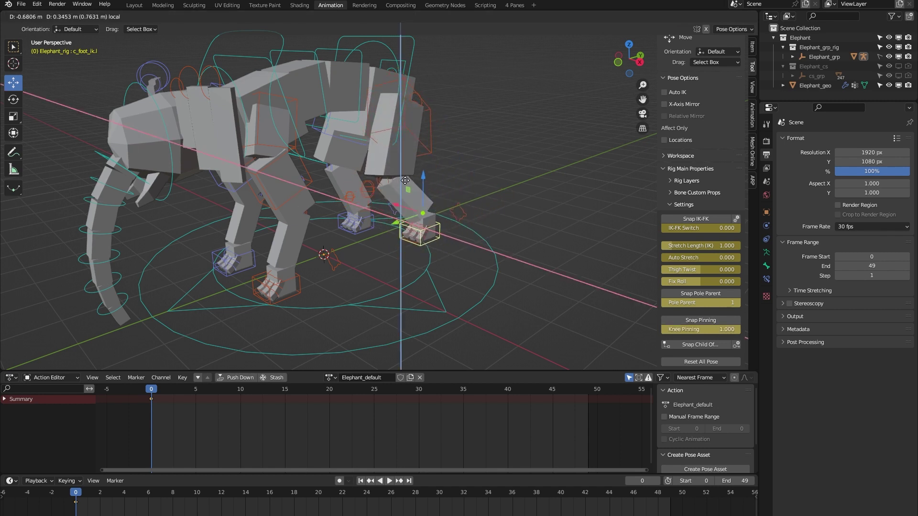
drag(405, 181, 473, 176)
key(ctrl+z)
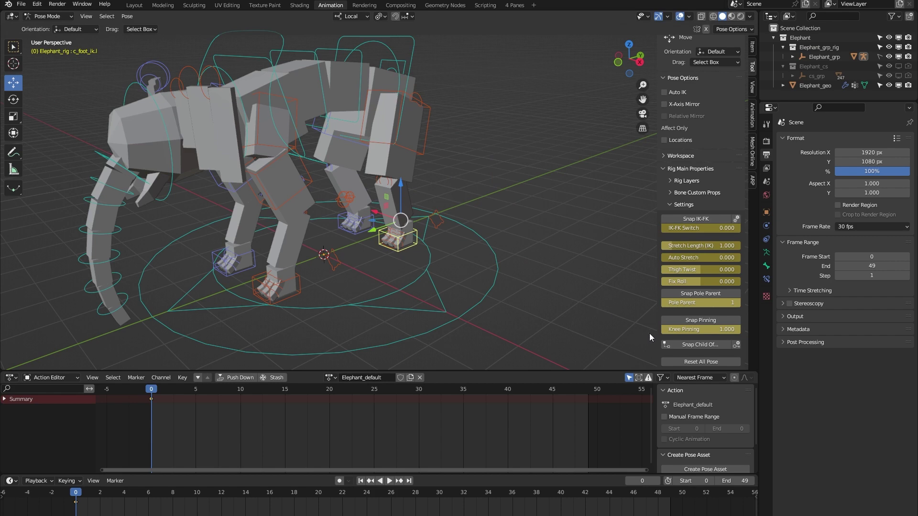
Step: Set the Knee Pinning value of the c_foot_ik.l controller to 0
double_click(712, 328)
text(0)
key(Return)
Step: Select the c_toes_ik.l controller on the left hind foot and try rotating the toes
scroll(414, 245, up, 6)
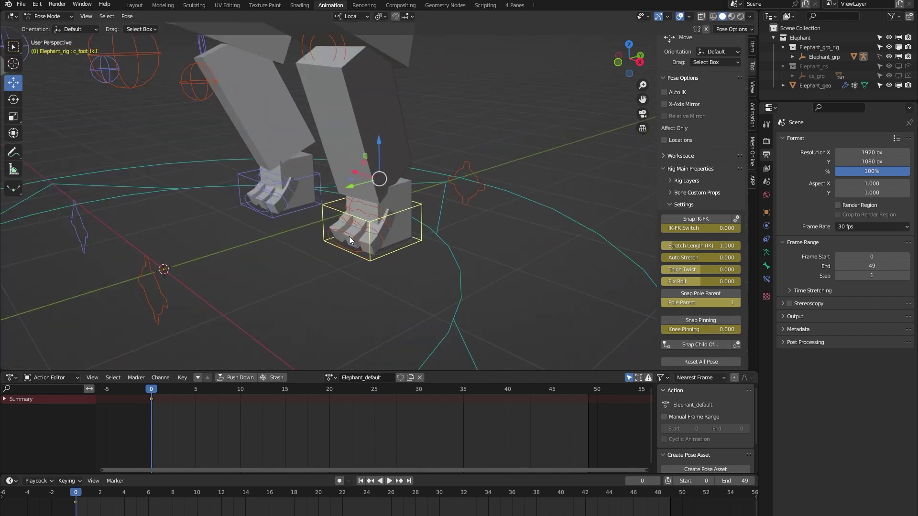
click(348, 236)
key(r)
middle_drag(364, 269, 335, 261)
drag(345, 191, 339, 193)
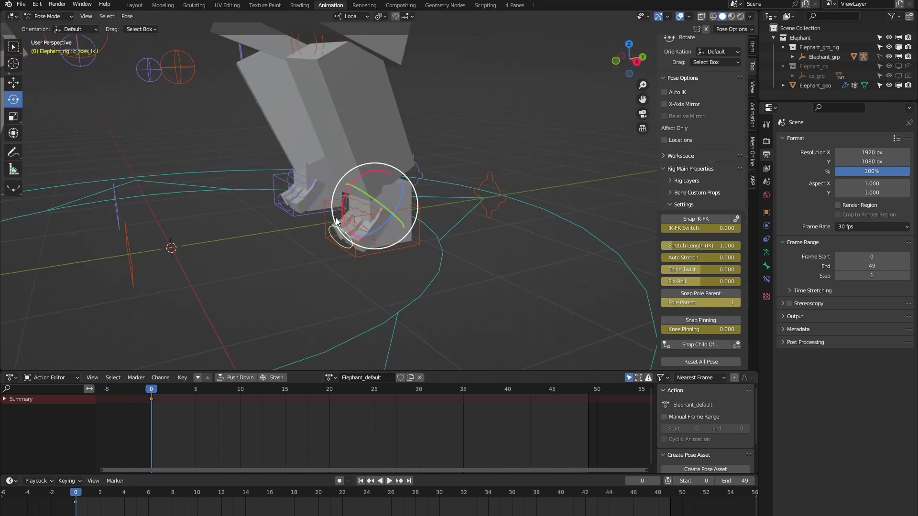
Step: Select the c_foot_01.l controller and try rotating it to lift the heel of the left hind foot
click(336, 217)
click(348, 194)
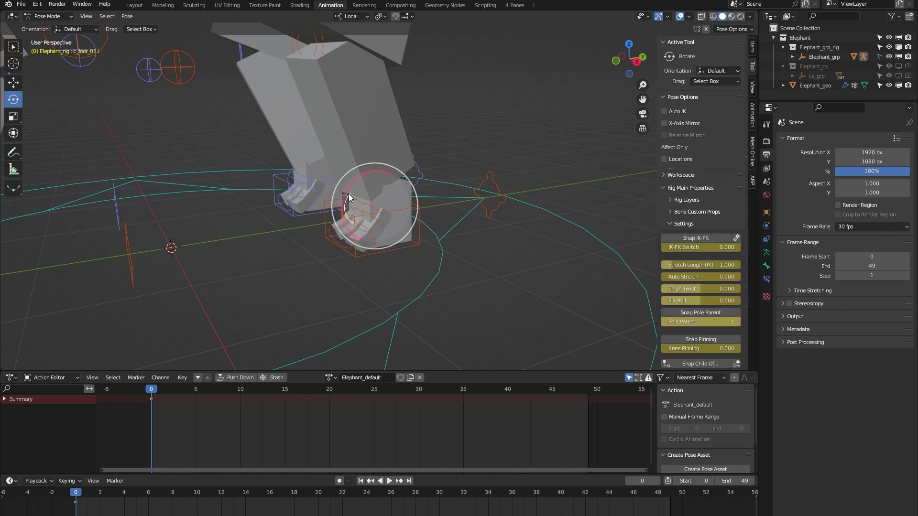
mouse_move(349, 193)
middle_down()
mouse_move(348, 223)
mouse_move(346, 184)
middle_up()
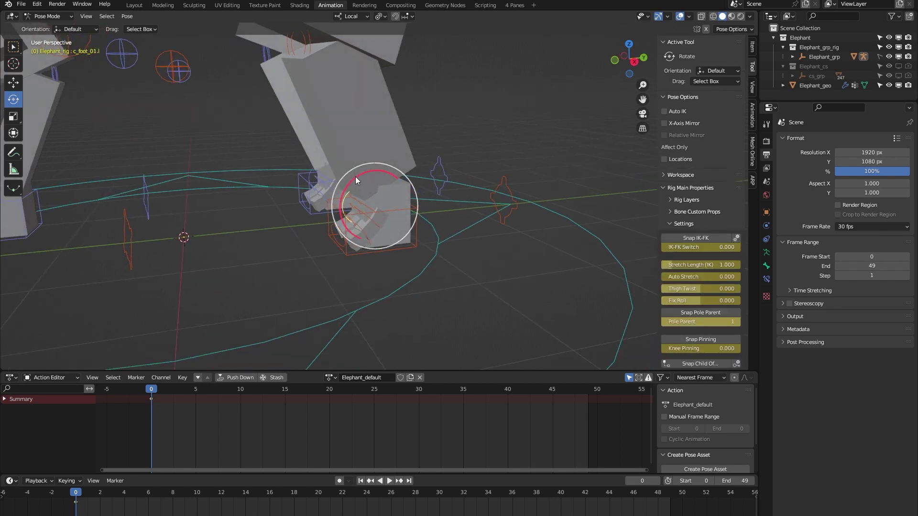
drag(353, 176, 350, 197)
Step: Select the c_foot_roll_cursor.l controller and try moving it along its local X and Z axes to roll the foot
click(510, 189)
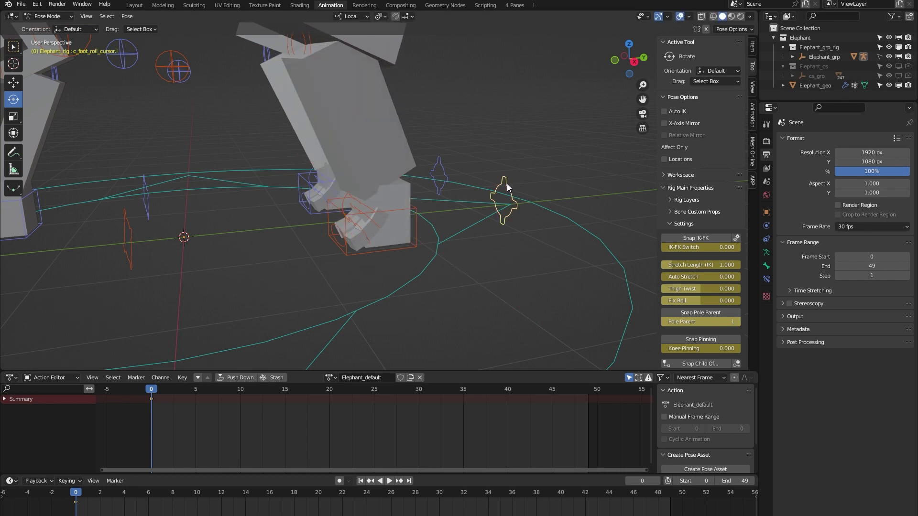
key(shift+space)
key(g)
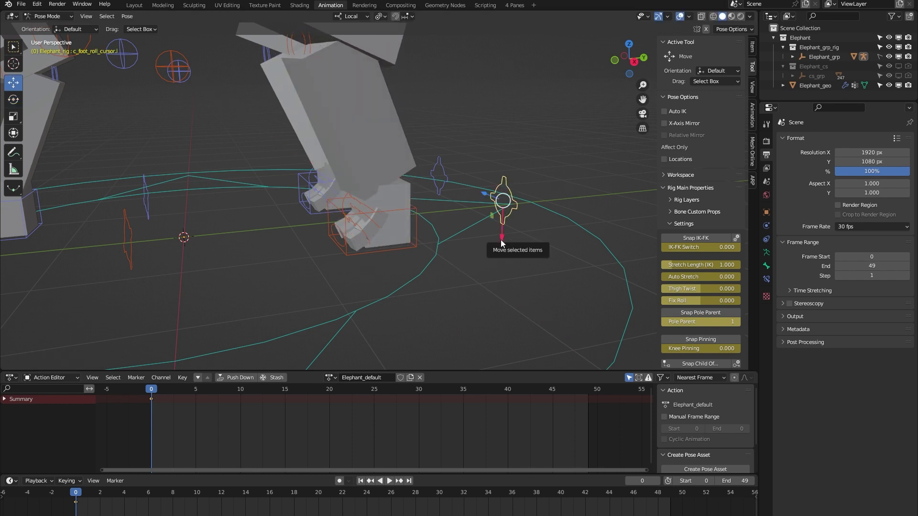
mouse_move(501, 243)
mouse_down()
mouse_move(497, 268)
mouse_move(485, 187)
mouse_move(497, 277)
mouse_move(499, 194)
mouse_move(499, 261)
mouse_move(499, 244)
mouse_up()
middle_drag(418, 271, 463, 272)
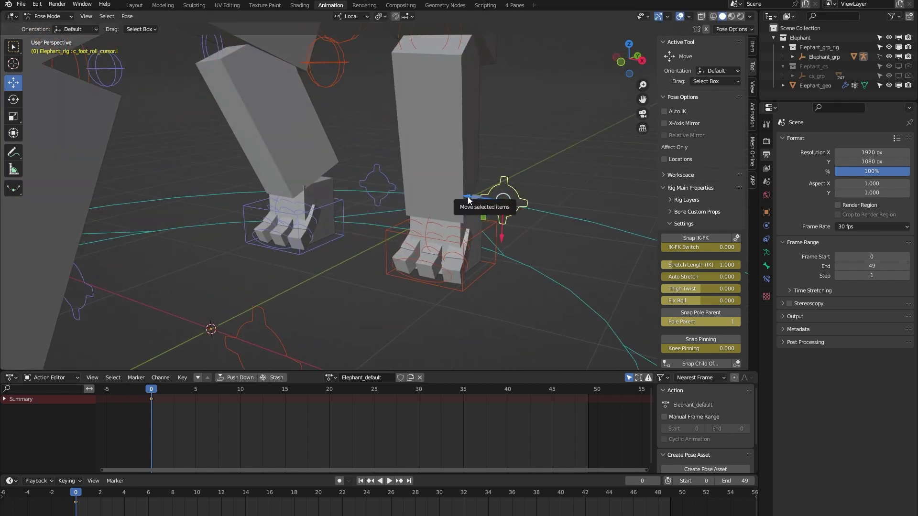
drag(468, 195, 486, 244)
Step: Deselect the foot roll controller and bring the whole elephant rig into view
scroll(470, 243, down, 6)
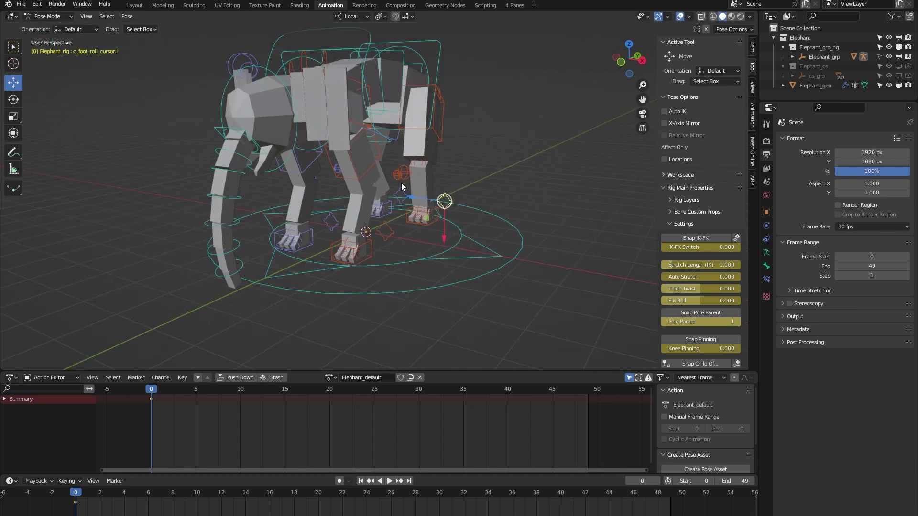
click(478, 151)
shift+middle_drag(356, 207, 383, 232)
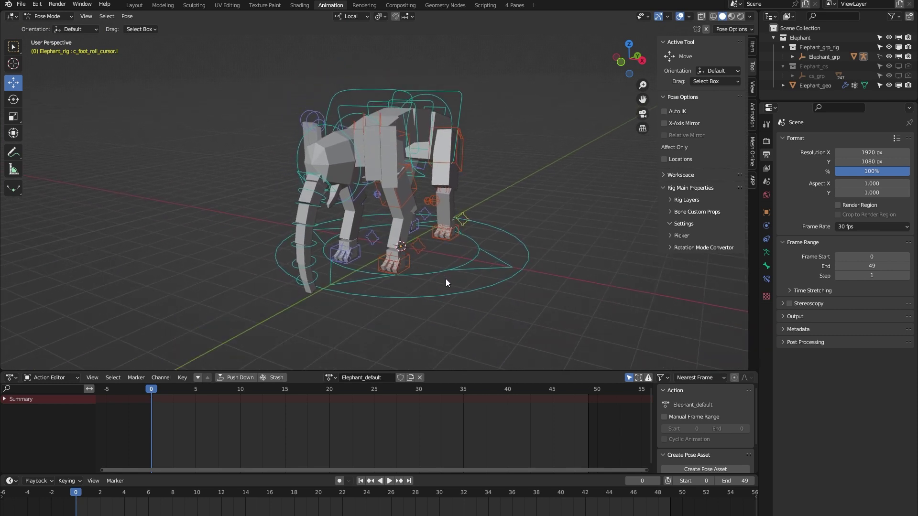